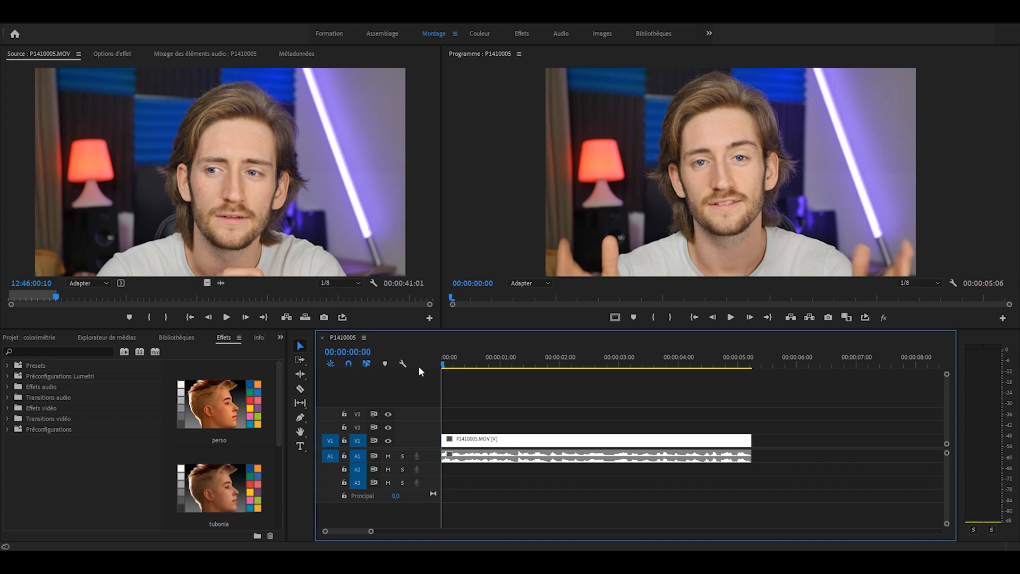
Find the Couleur Lumetri effect by searching the effects for "couleur" and apply it to the P1410005.MOV clip in the timeline
left_click(5, 340)
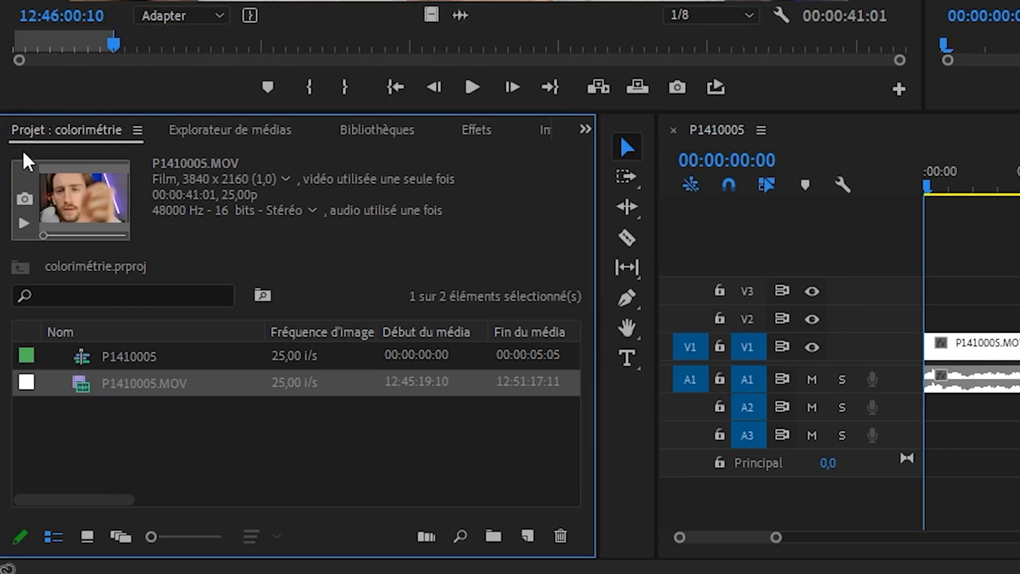
left_click(233, 341)
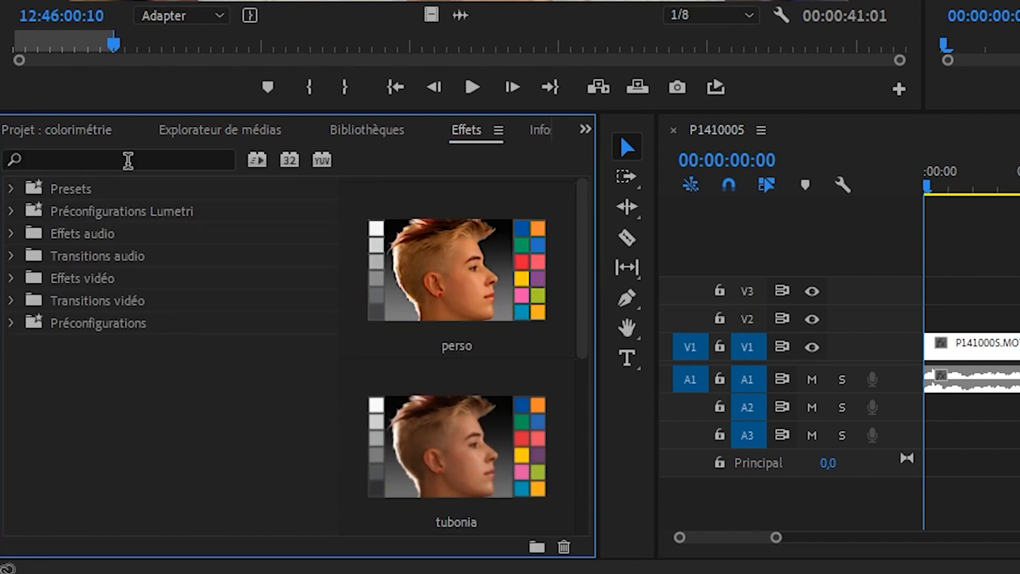
left_click(128, 160)
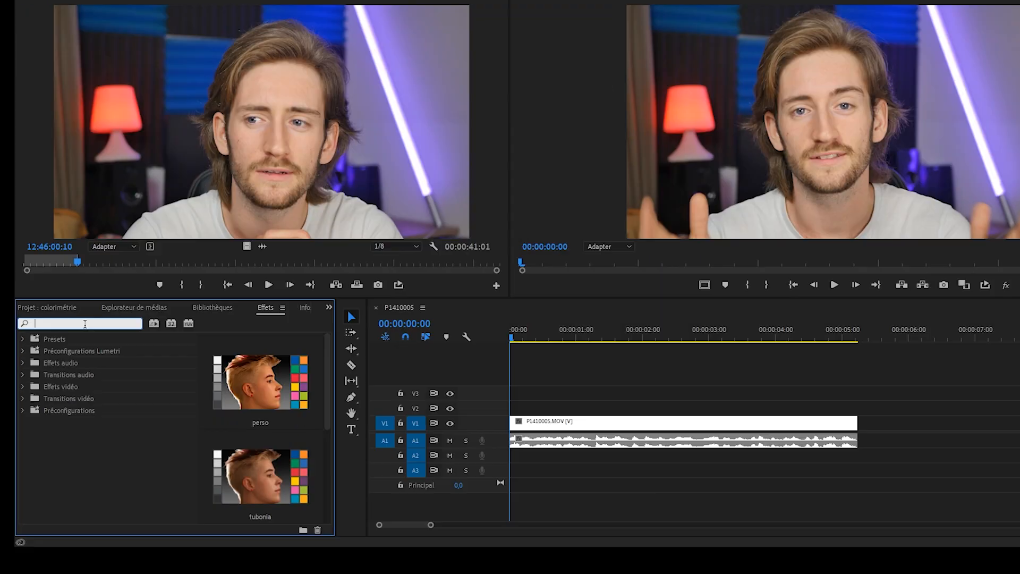
type("couleur")
left_click_drag(58, 449, 520, 444)
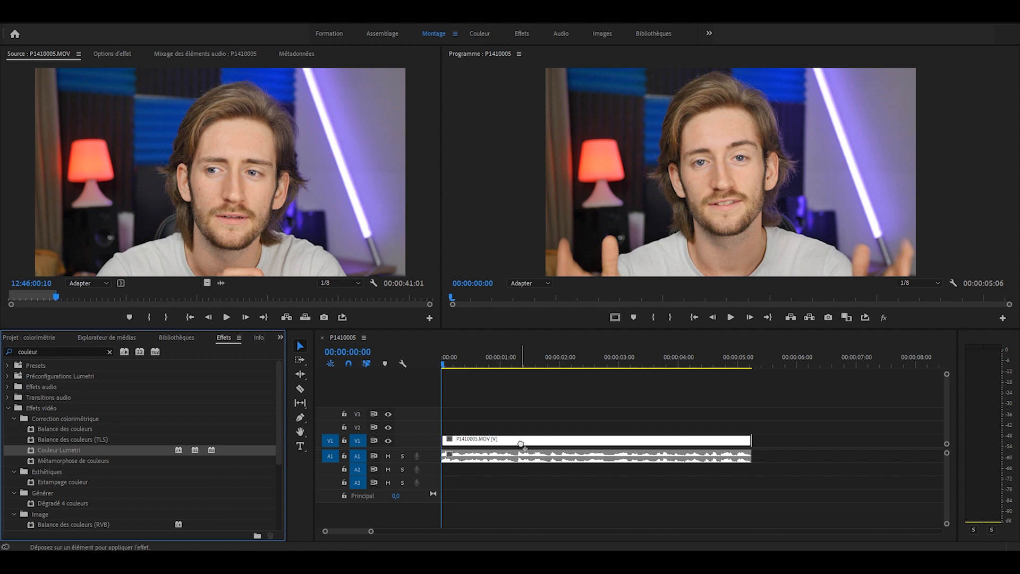
Open the clip's effect options and expand the Correction de base section of Couleur Lumetri
left_click(112, 54)
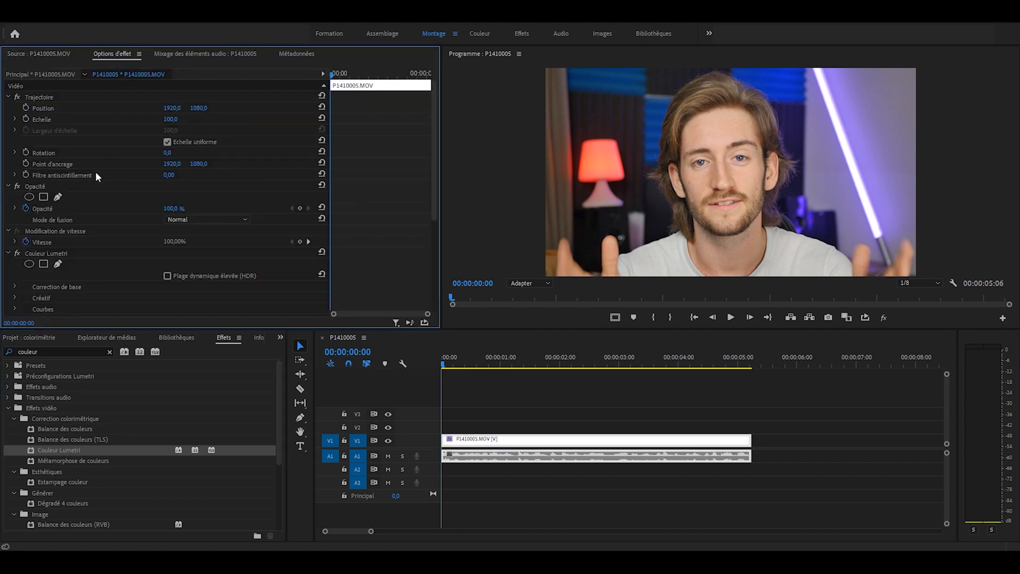
scroll(93, 178, "down", 3)
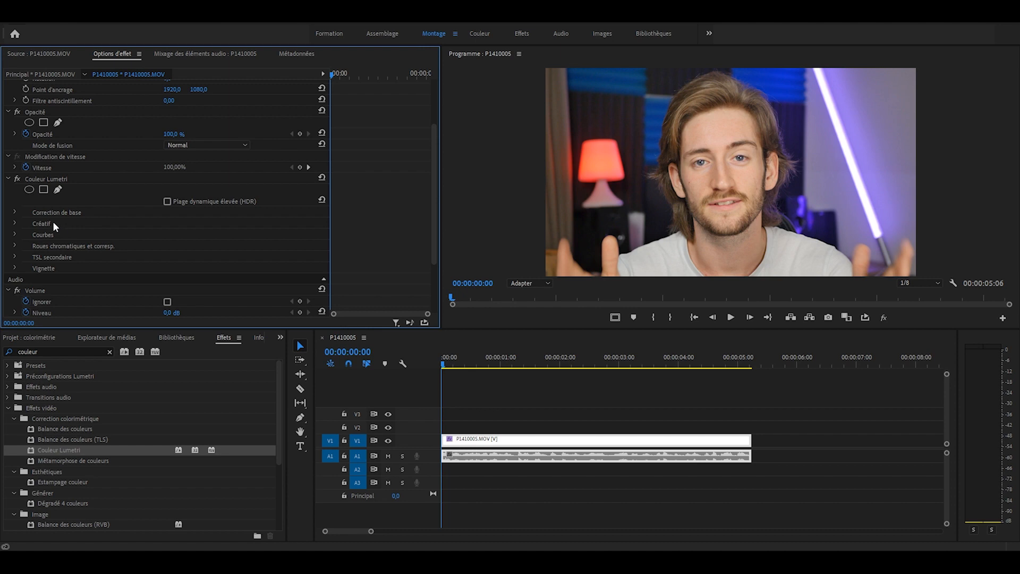
scroll(18, 210, "down", 1)
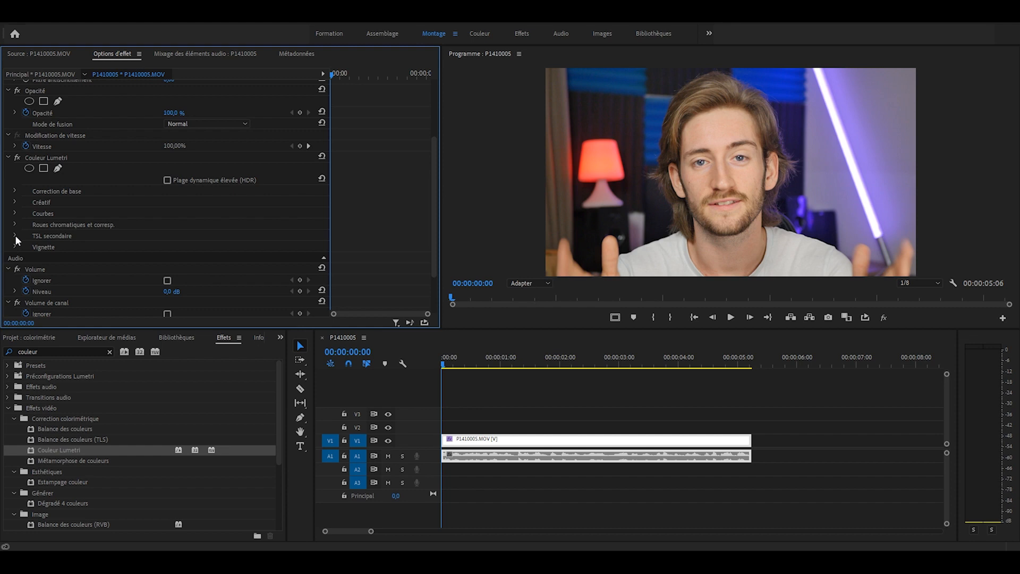
left_click(14, 236)
scroll(206, 234, "down", 8)
scroll(208, 236, "down", 4)
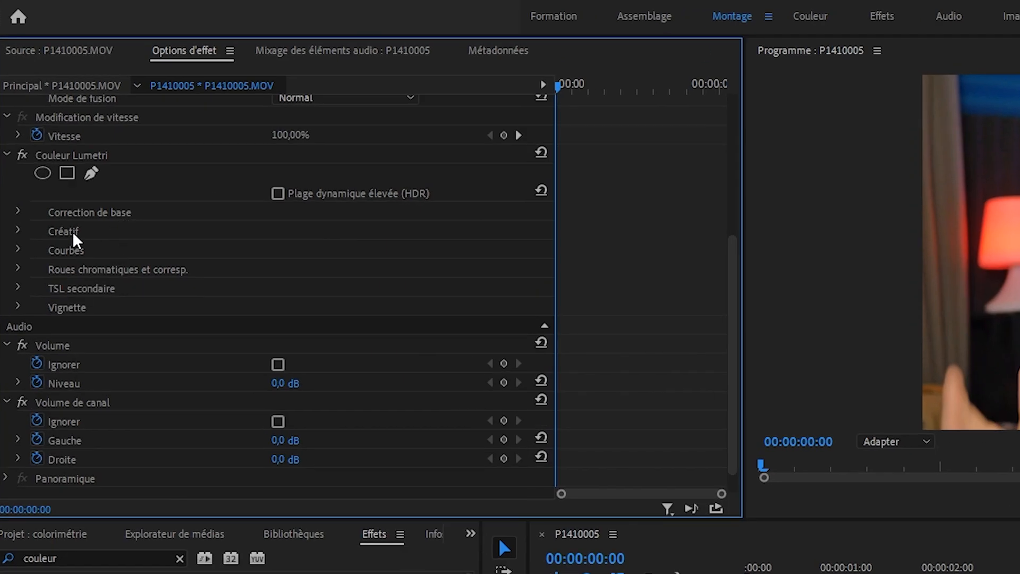
left_click(18, 212)
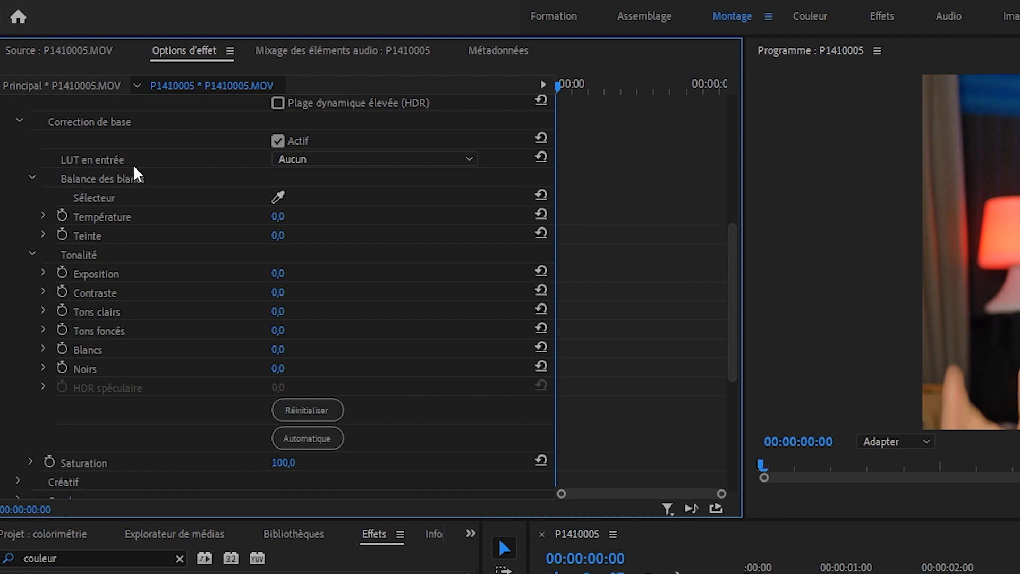
Try the input LUTs Phantom_Rec709_Gamma and ARRI_Universal_HD on the clip, and return the LUT en entrée to Aucun
left_click(322, 161)
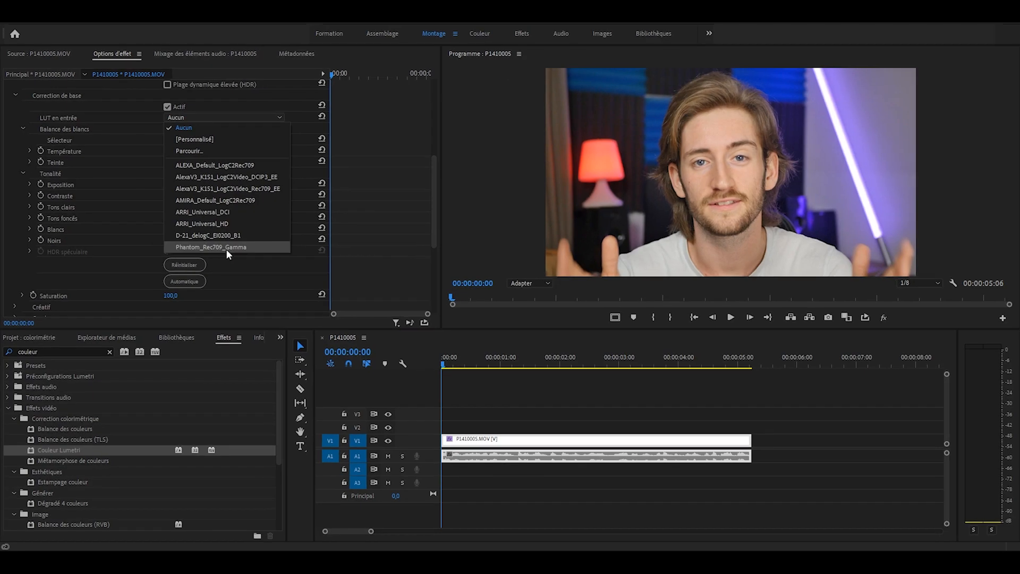
left_click(380, 380)
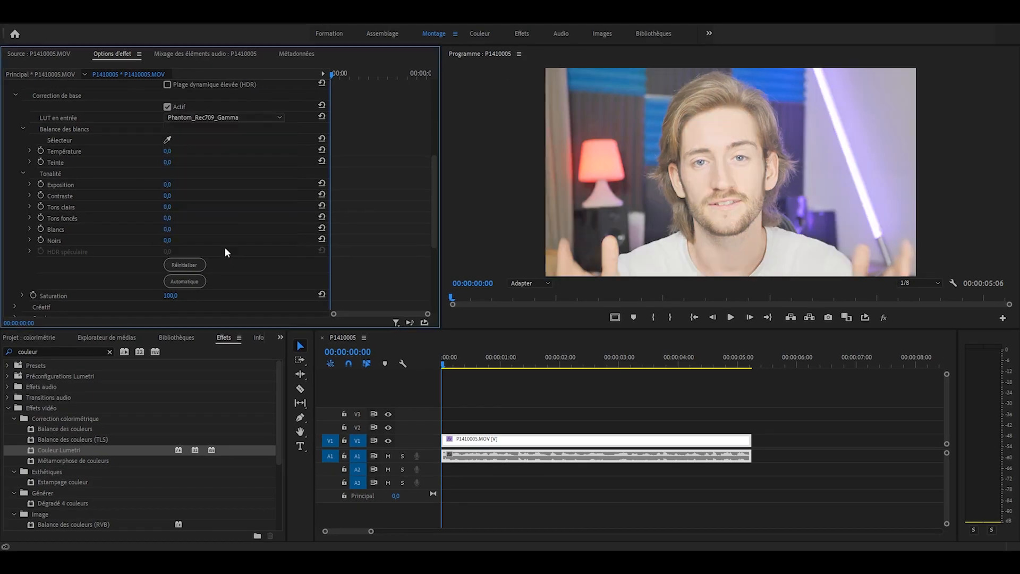
left_click(230, 118)
left_click(186, 156)
left_click(205, 116)
left_click(225, 189)
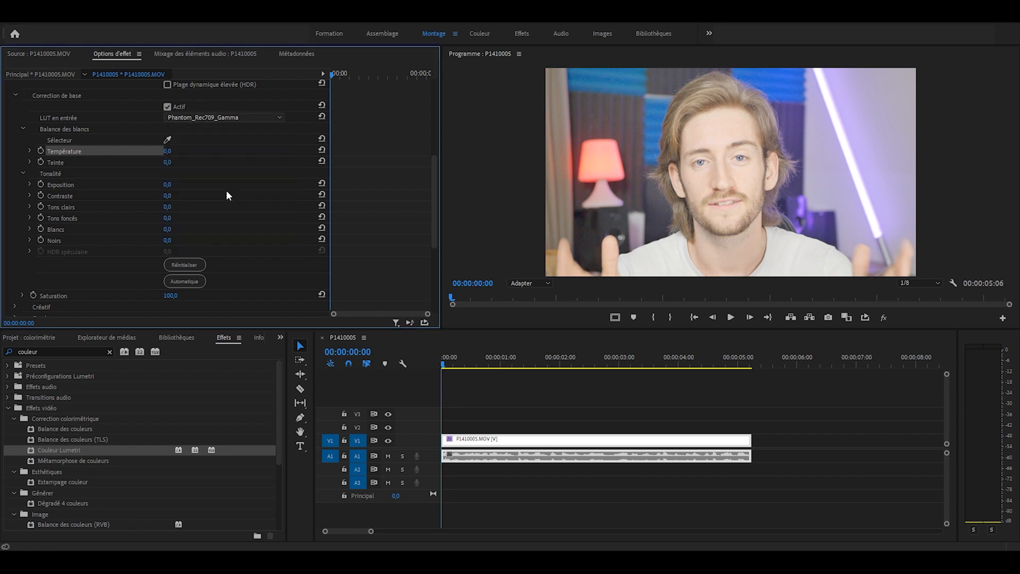
left_click(215, 118)
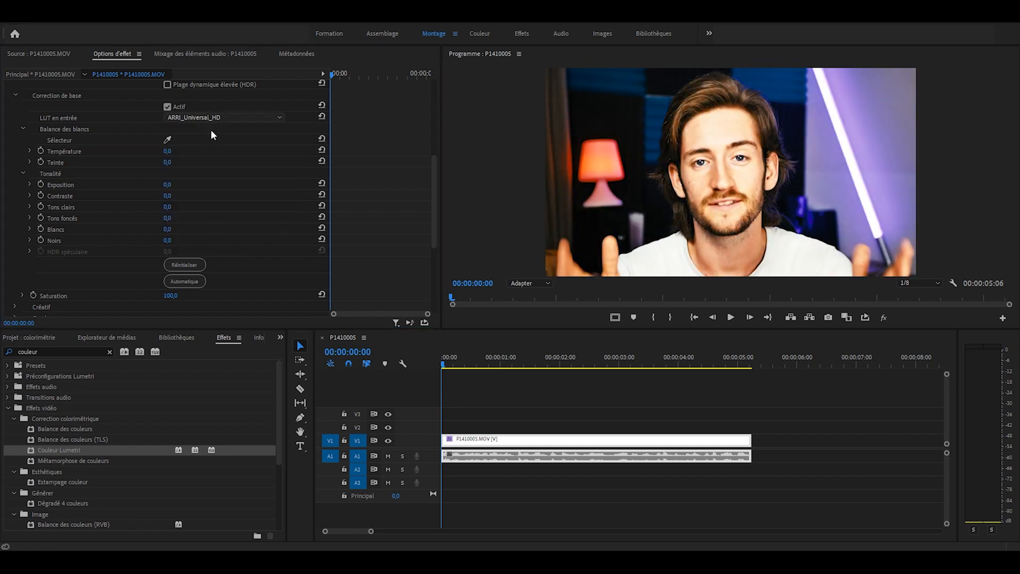
left_click(211, 129)
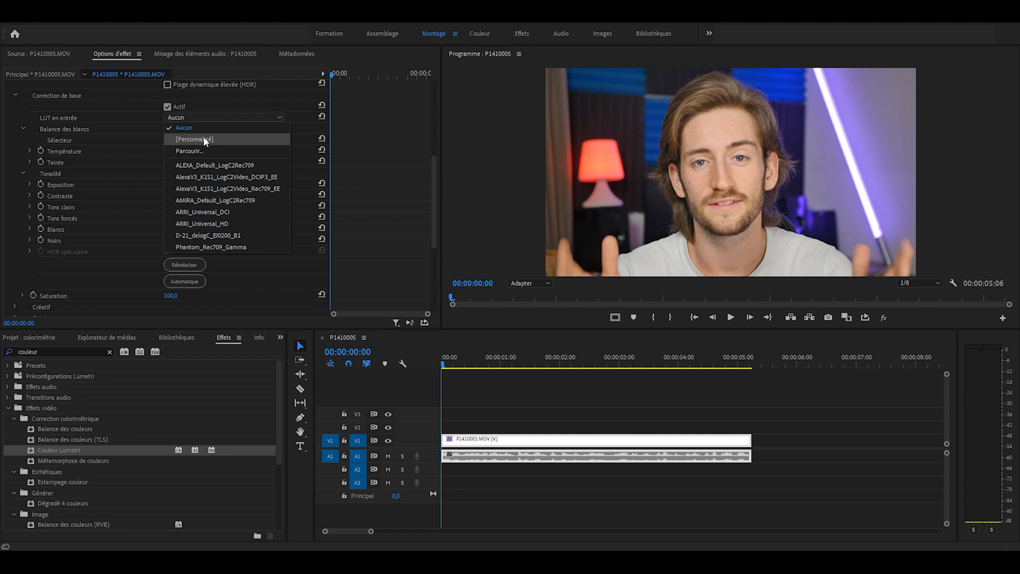
left_click(3, 137)
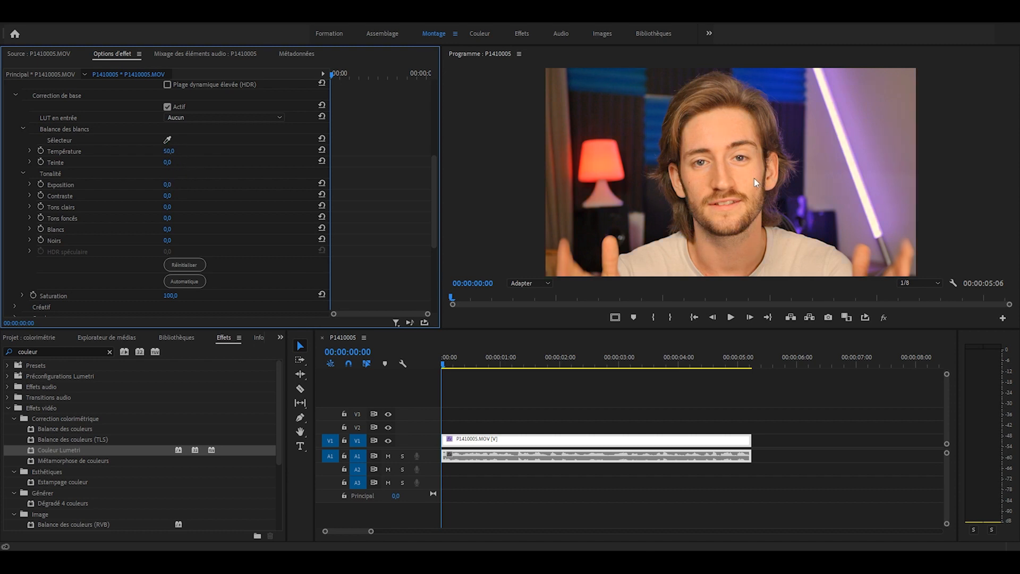
Try sampling the white balance from the image with the eyedropper, and undo it along with the previous Température change
left_click(168, 139)
left_click(665, 258)
left_click(627, 84)
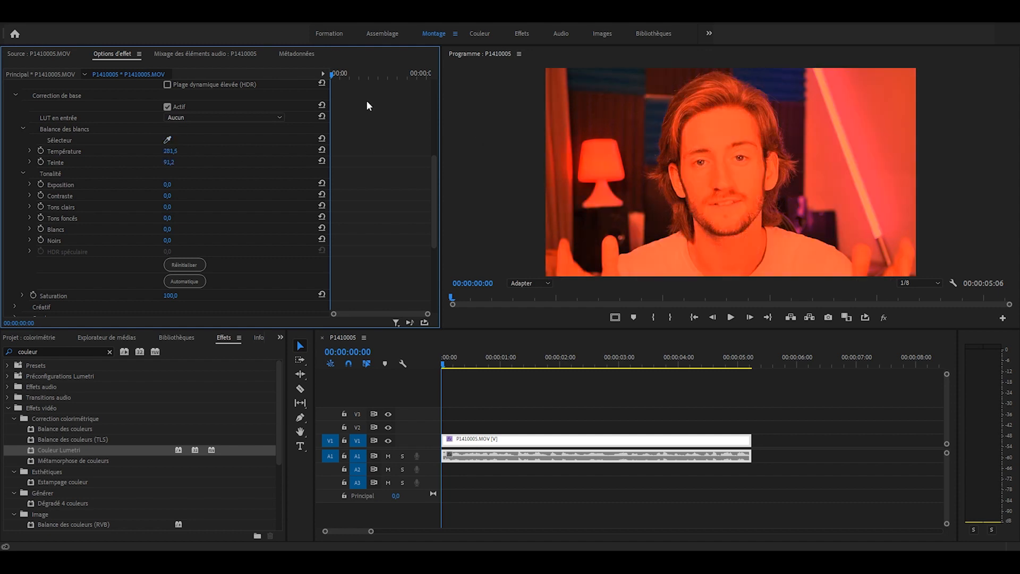
key("ctrl+z")
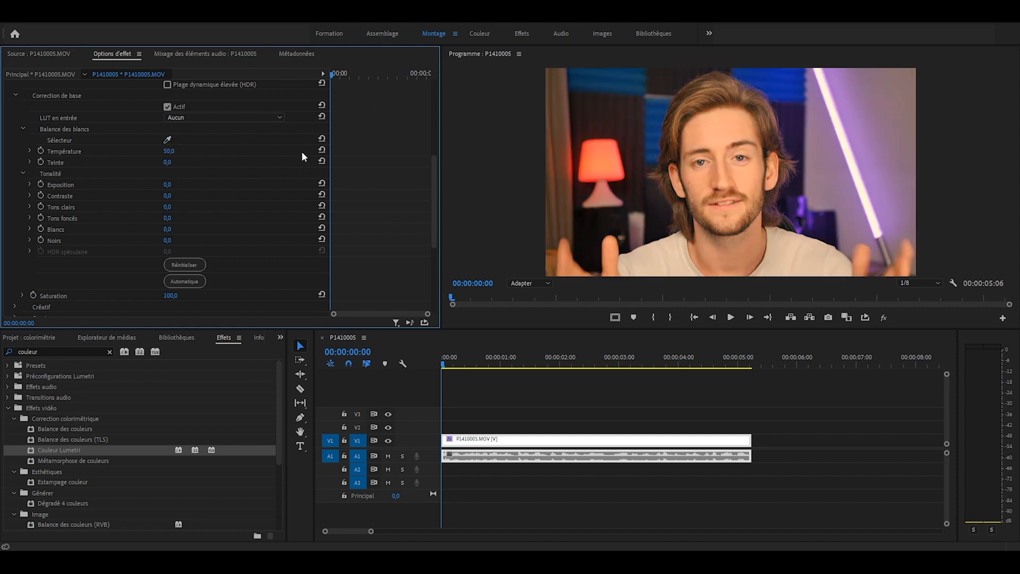
key("ctrl+z")
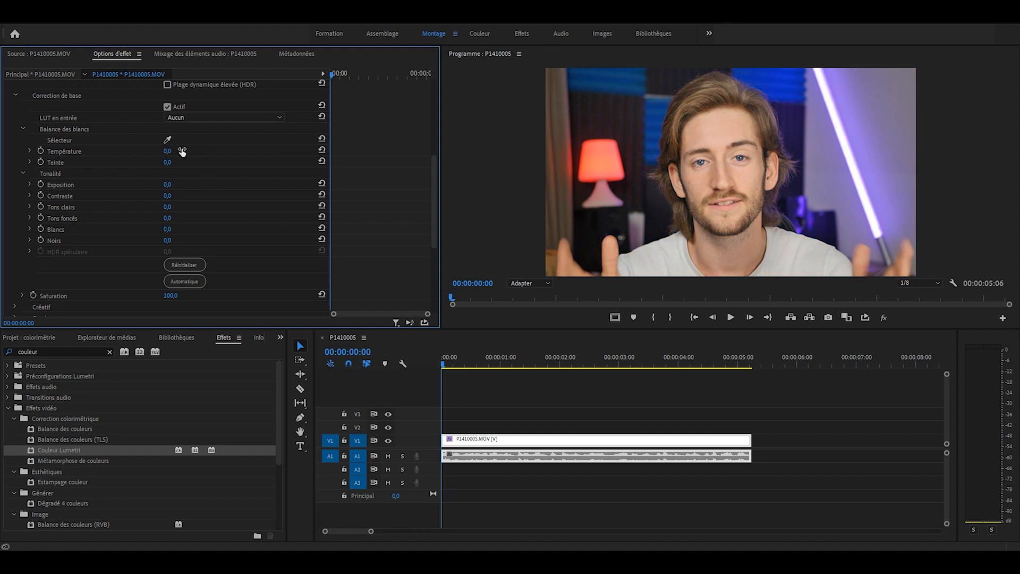
Try a lower Température in the white balance of the basic correction, and undo the change
left_click_drag(167, 152, 139, 163)
key("ctrl+z")
key("ctrl+z")
Try raising Exposition and Tons clairs and setting Contraste to 64, and undo the tonal adjustments
mouse_move(169, 185)
left_mouse_down()
mouse_move(183, 185)
mouse_move(159, 185)
mouse_move(202, 185)
mouse_move(181, 184)
left_mouse_up()
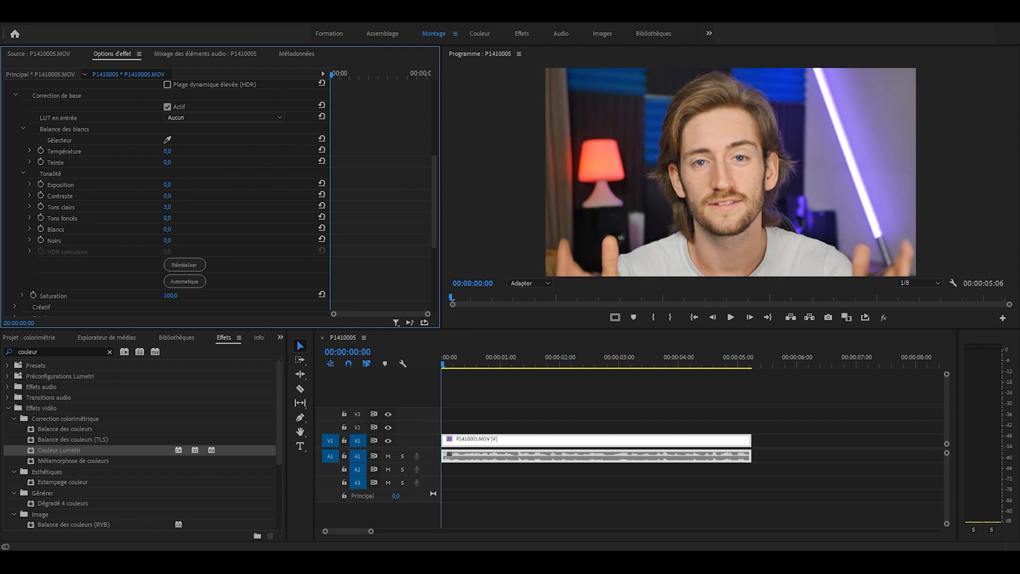
left_click_drag(168, 207, 195, 208)
mouse_move(170, 198)
left_mouse_down()
mouse_move(194, 197)
mouse_move(178, 196)
left_mouse_up()
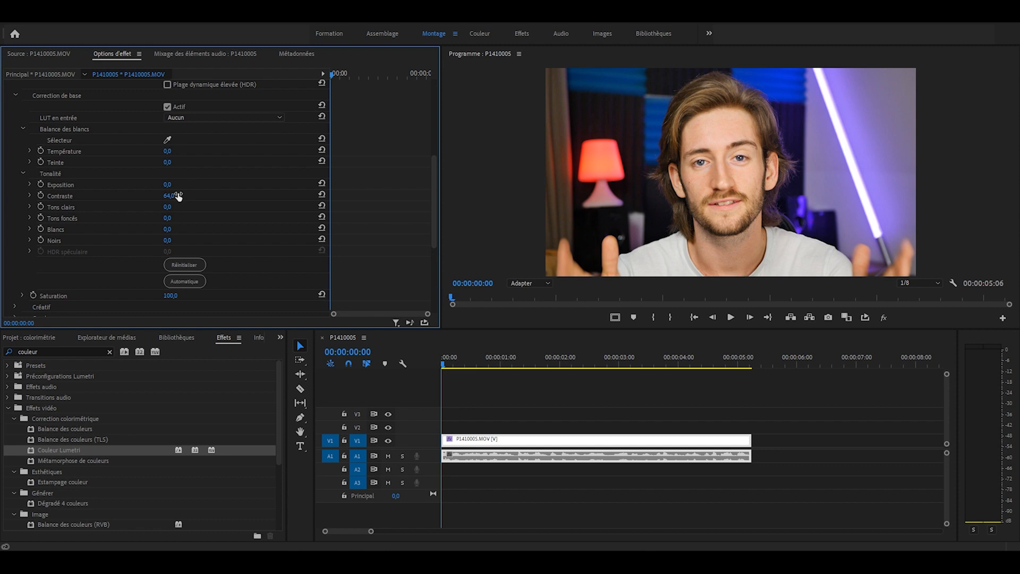
key("ctrl+z")
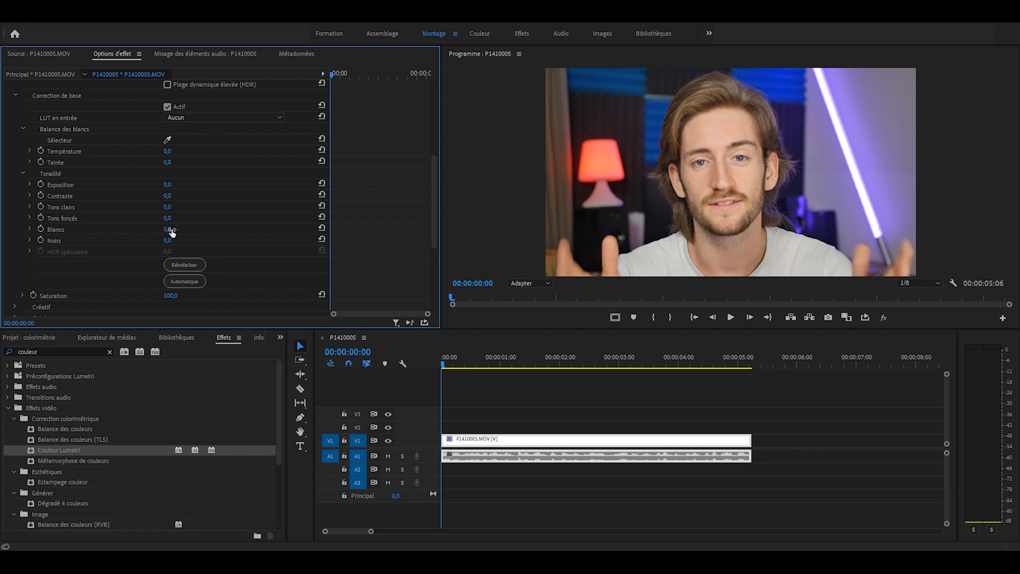
Try the basic correction Saturation at 0 and at higher values such as 124, and reset it to its default
scroll(169, 279, "down", 1)
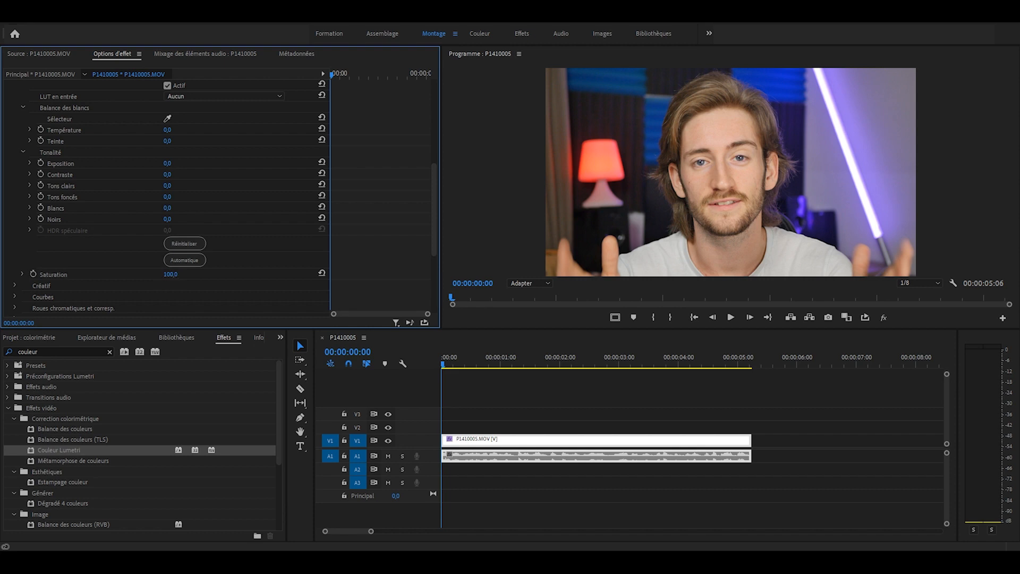
left_click_drag(169, 275, 79, 274)
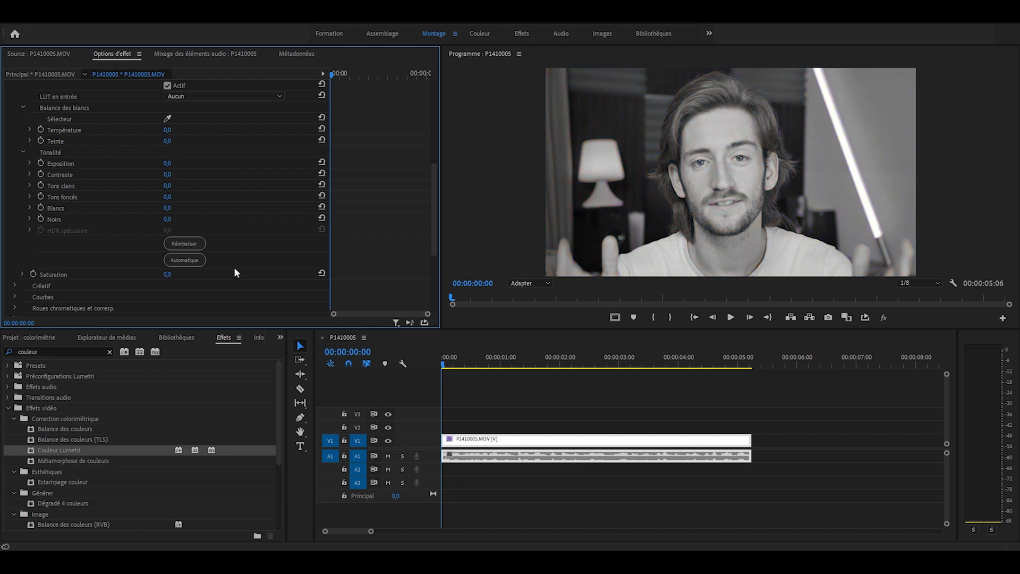
left_click_drag(168, 274, 329, 274)
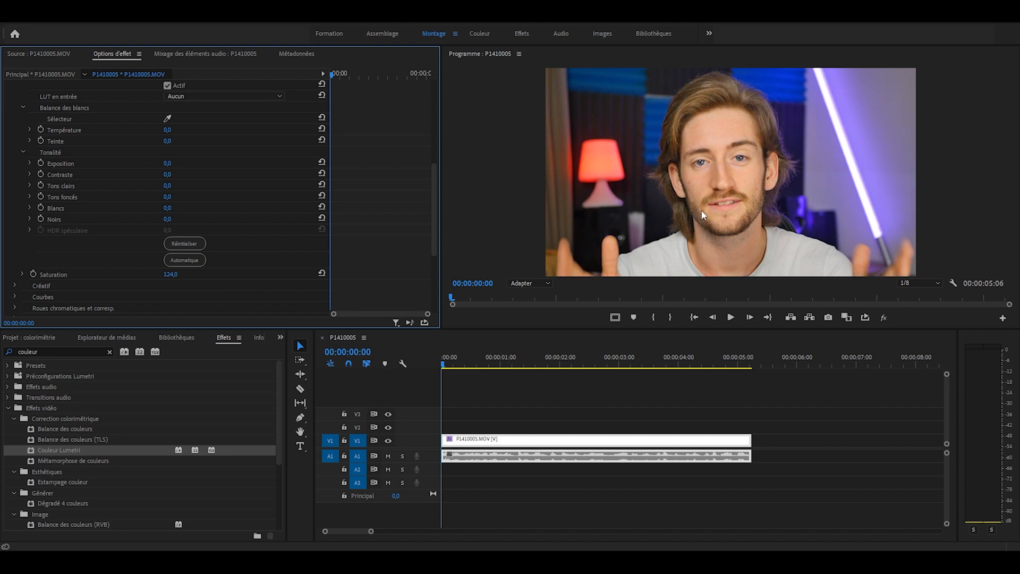
left_click(321, 273)
scroll(159, 250, "up", 1)
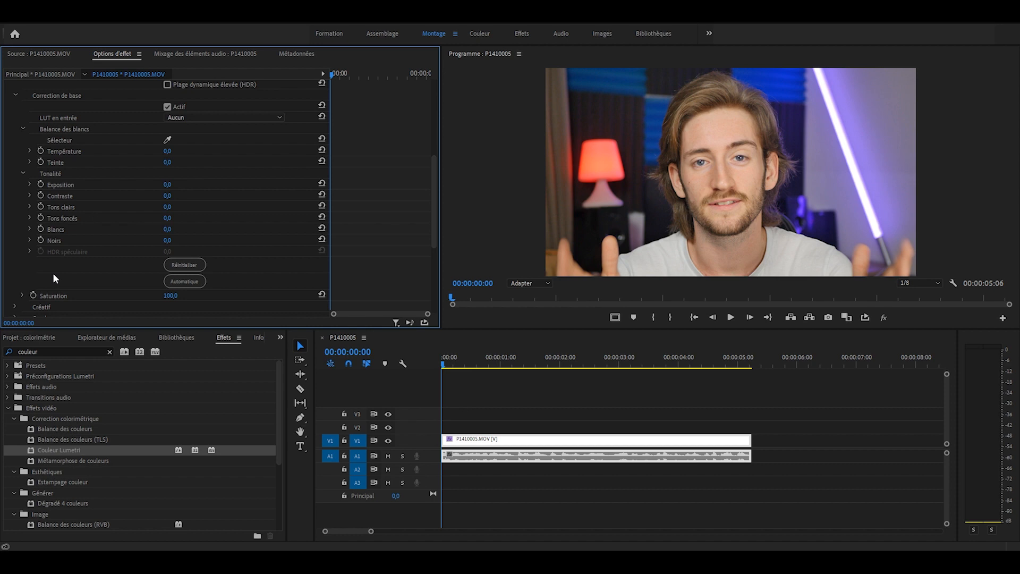
Try the white balance Teinte at 155, and reset the parameter
scroll(30, 242, "down", 2)
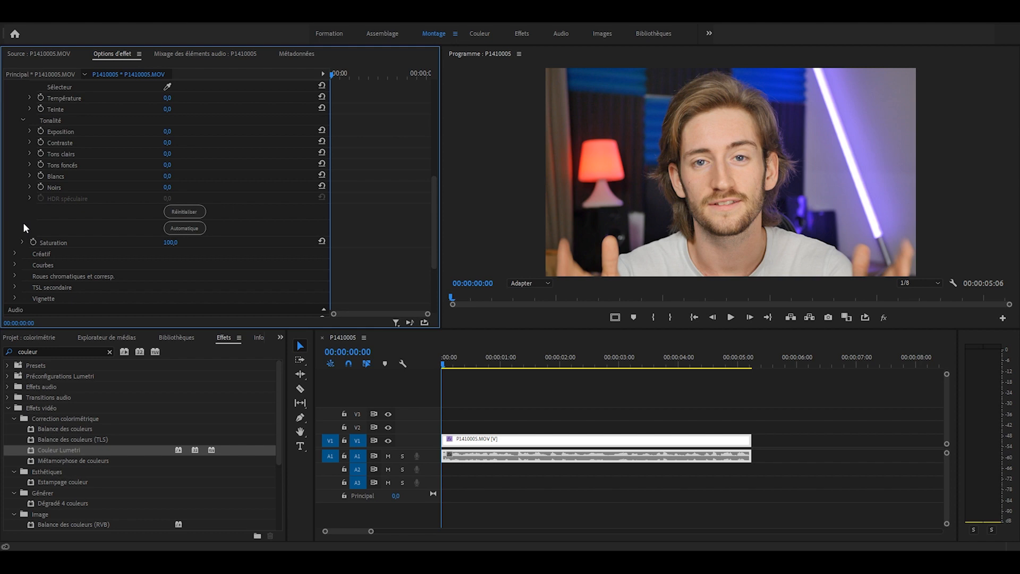
scroll(108, 150, "up", 1)
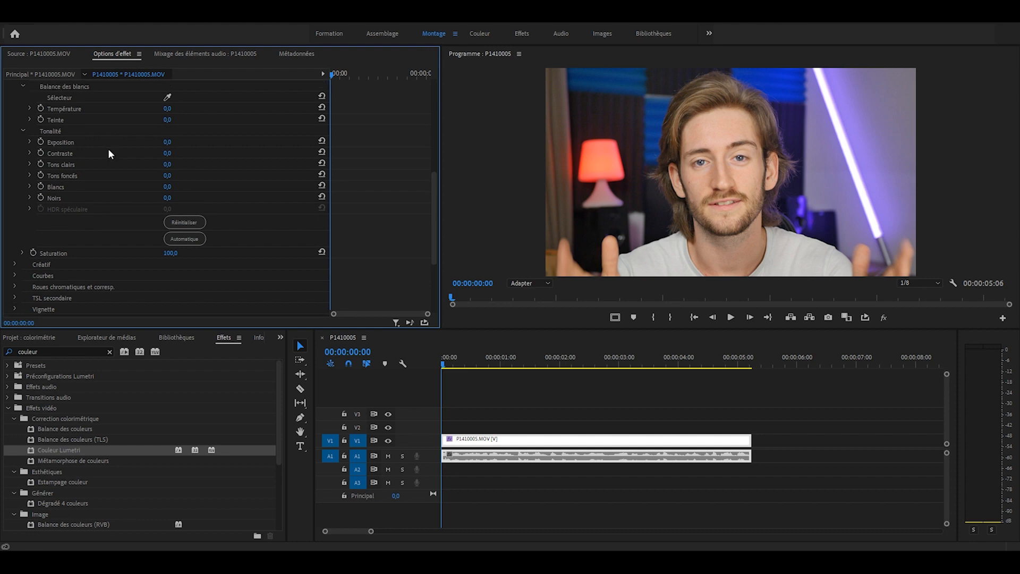
left_click_drag(172, 119, 179, 121)
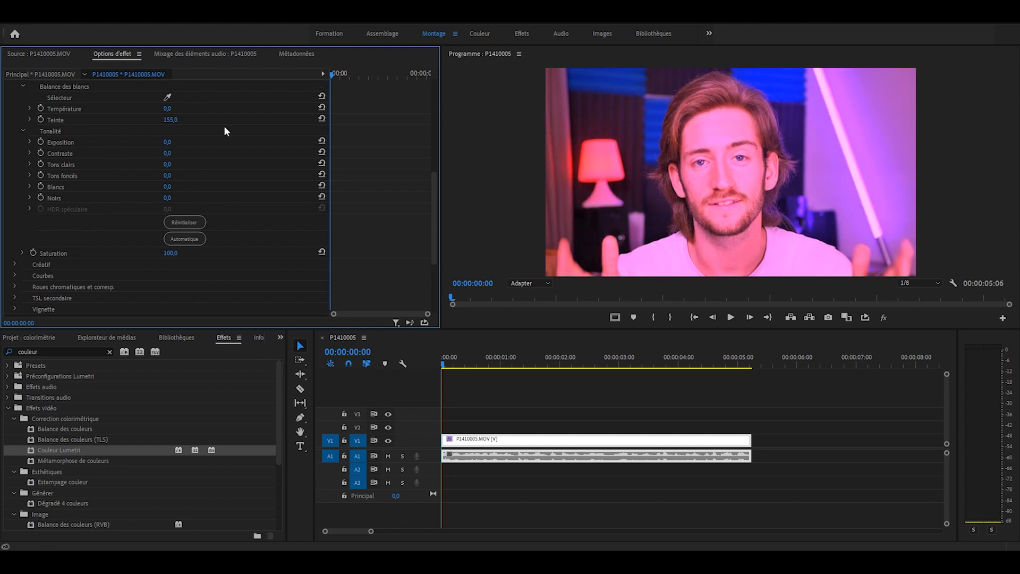
left_click(322, 118)
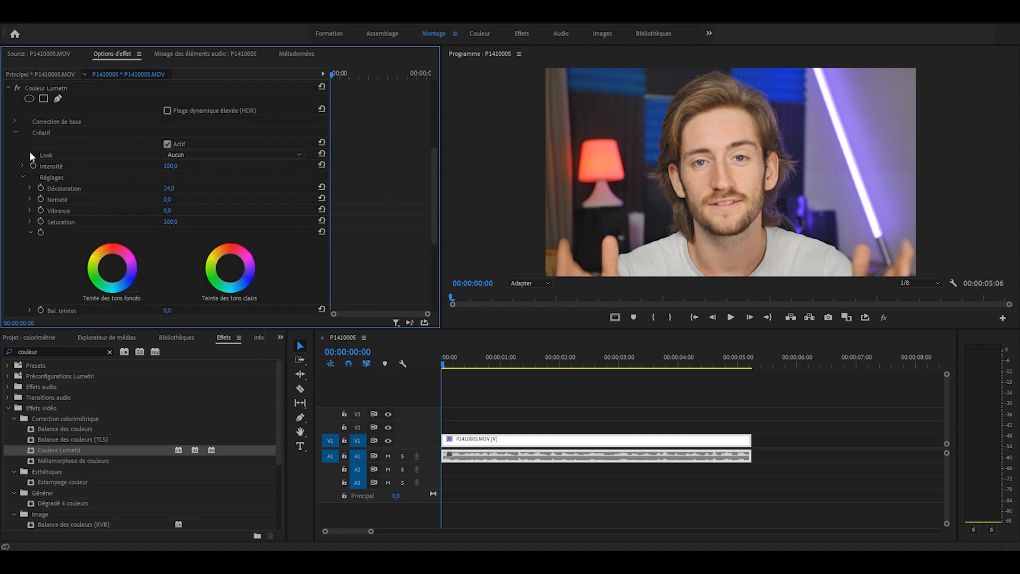
Try the SL CLEAN KODAK C HDR look in the Créatif section with Intensité at 111, and reset the intensity
left_click(187, 155)
scroll(228, 297, "down", 10)
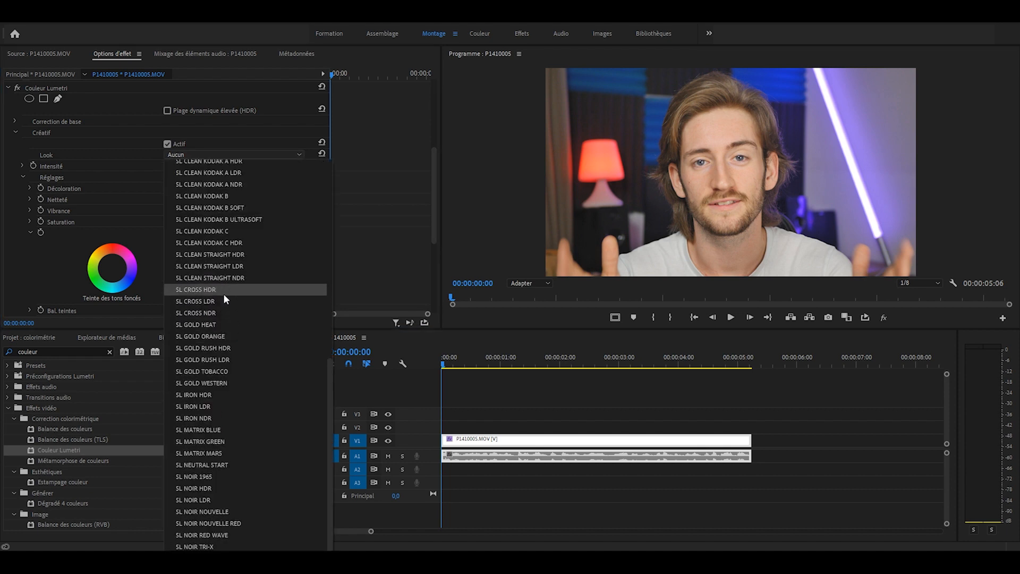
left_click(230, 242)
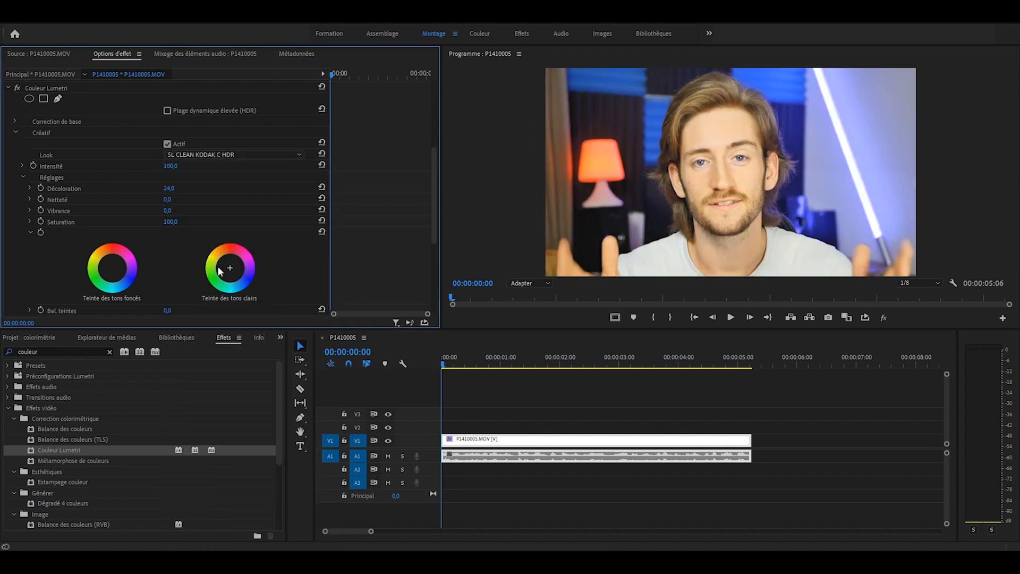
mouse_move(170, 166)
left_mouse_down()
mouse_move(139, 166)
mouse_move(194, 166)
mouse_move(176, 166)
left_mouse_up()
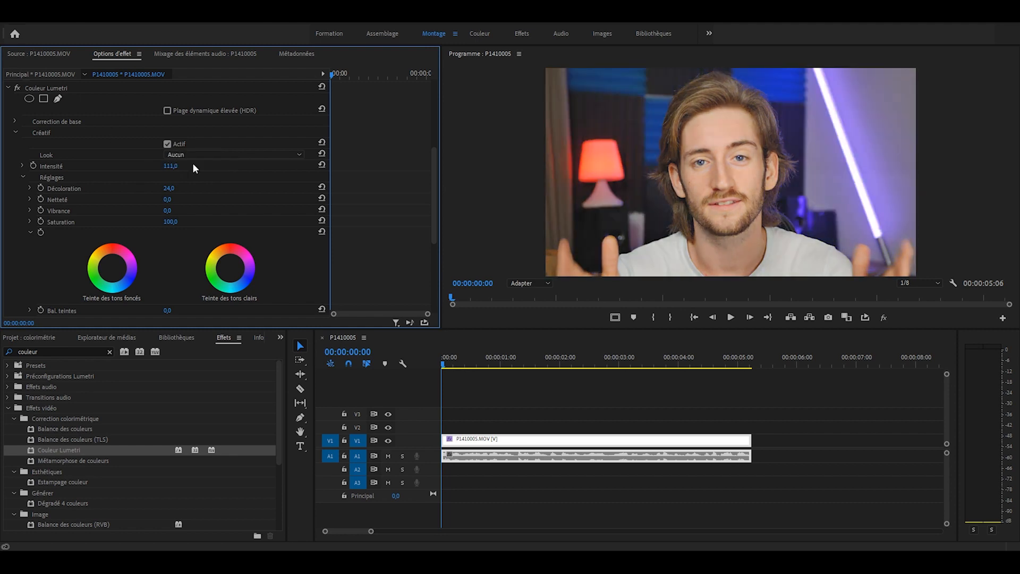
left_click(322, 165)
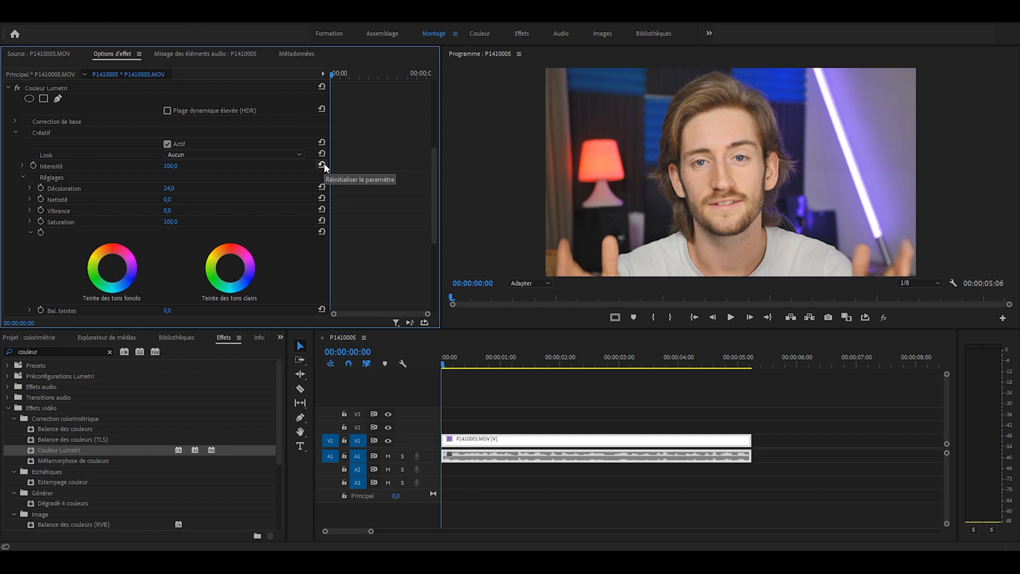
Try a different Décoloration in the creative Réglages, undo it, and try Netteté at 48 and other values
left_click_drag(169, 188, 250, 188)
key("ctrl+z")
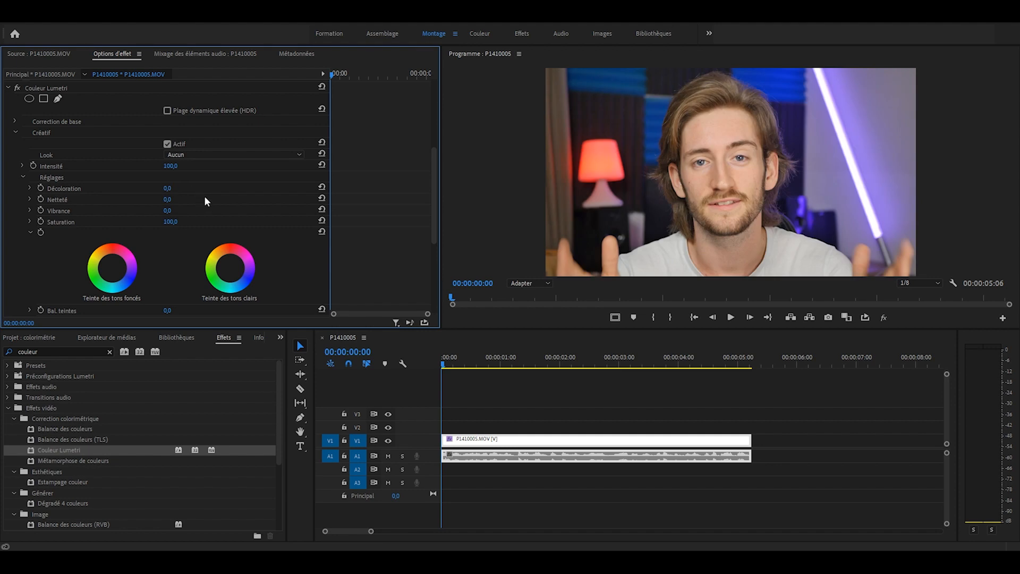
left_click(168, 199)
type("48")
key("Return")
left_click_drag(194, 200, 222, 200)
Reset the shadow and highlight tint wheels in the Créatif section
scroll(164, 236, "down", 1)
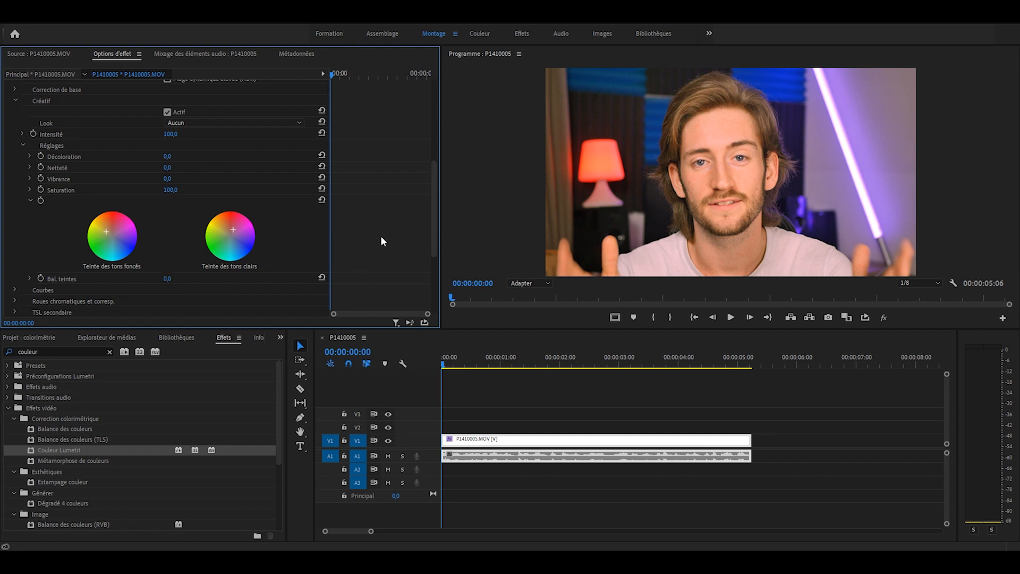
left_click(322, 201)
scroll(291, 215, "up", 4)
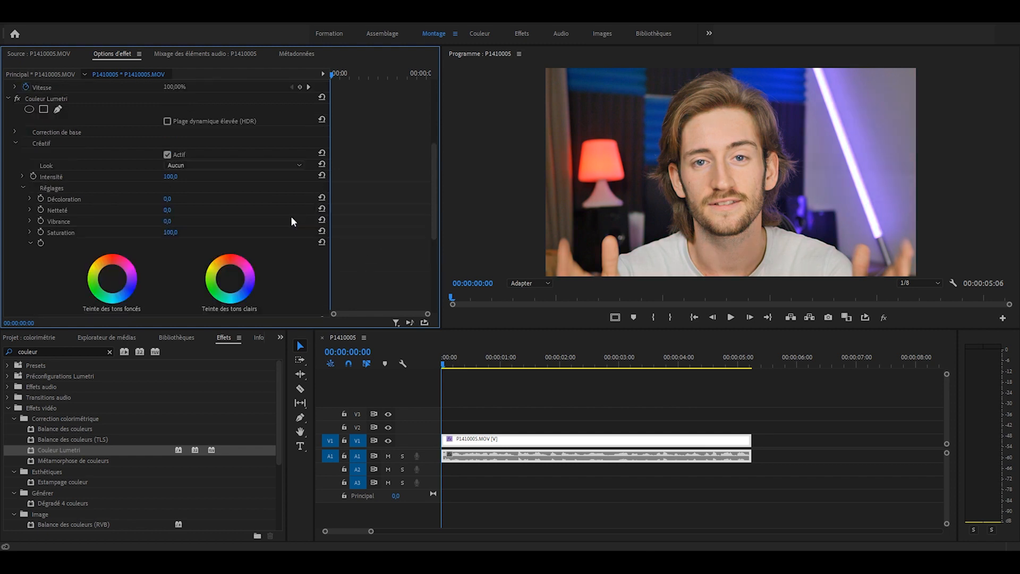